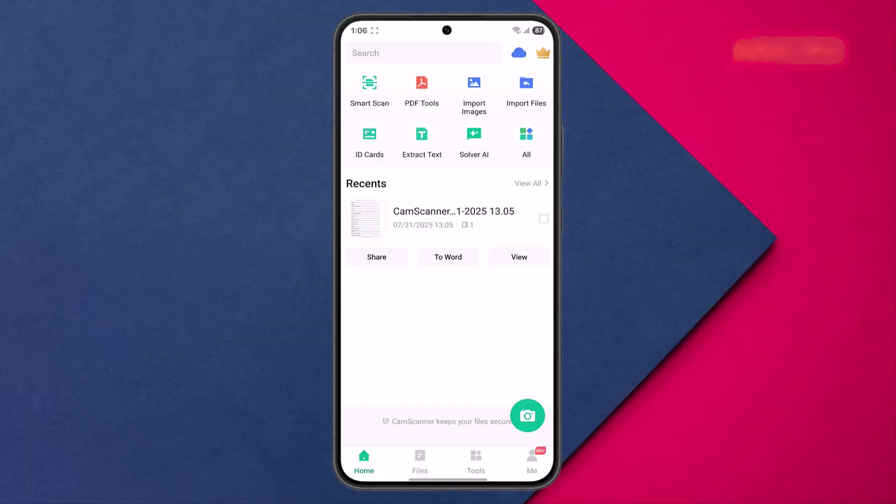
# - Open the Filling Up Form Practice scan from the Recents list
pyautogui.click(453, 217)
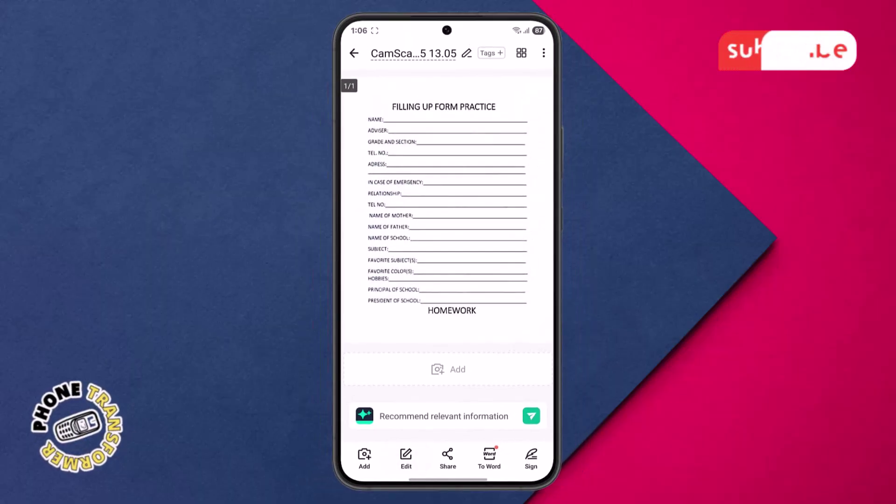
# - Put the form page in edit mode and reveal the Smart Erase, Sign and Add Text tools
pyautogui.click(406, 459)
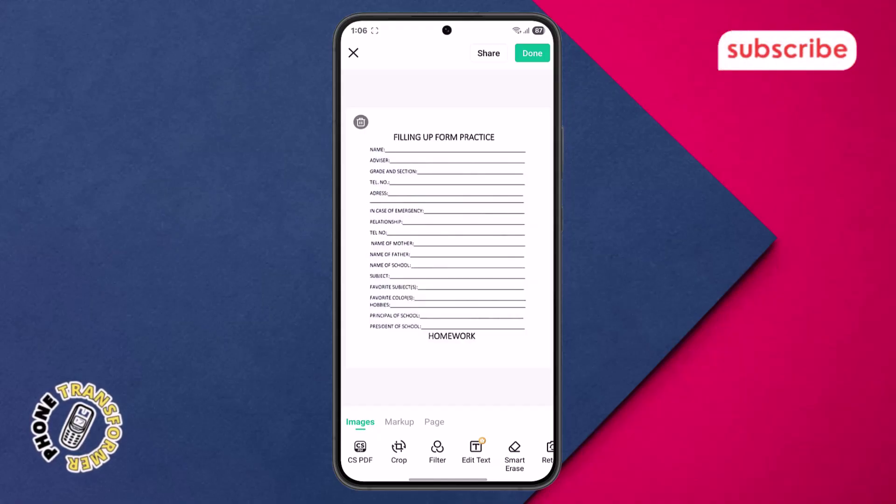
pyautogui.moveTo(514, 451); pyautogui.dragTo(371, 452)
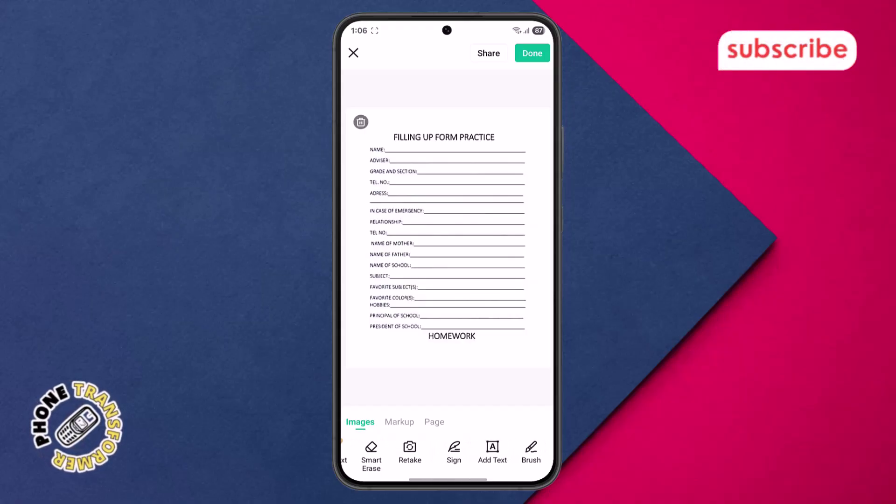
pyautogui.moveTo(488, 452); pyautogui.dragTo(507, 451)
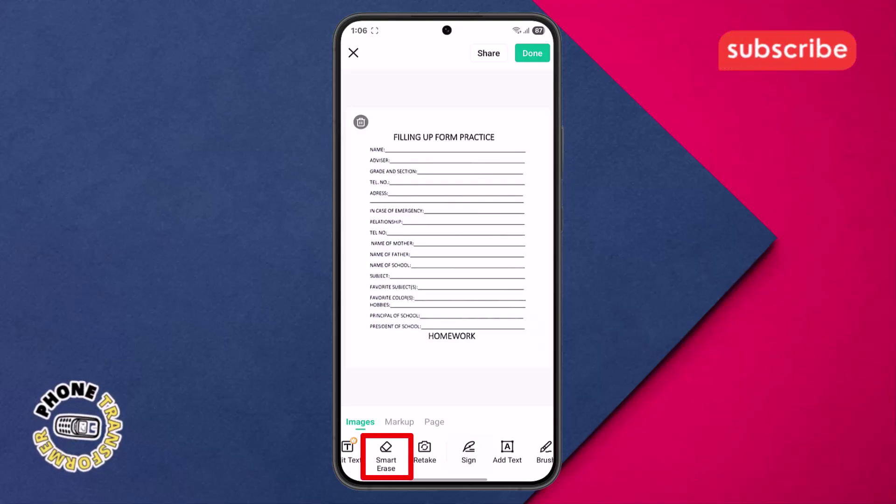
pyautogui.click(386, 454)
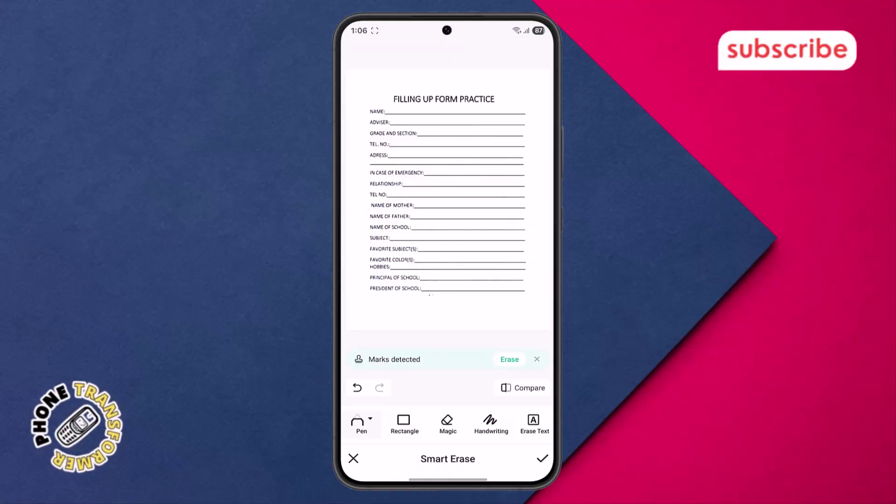
pyautogui.click(542, 458)
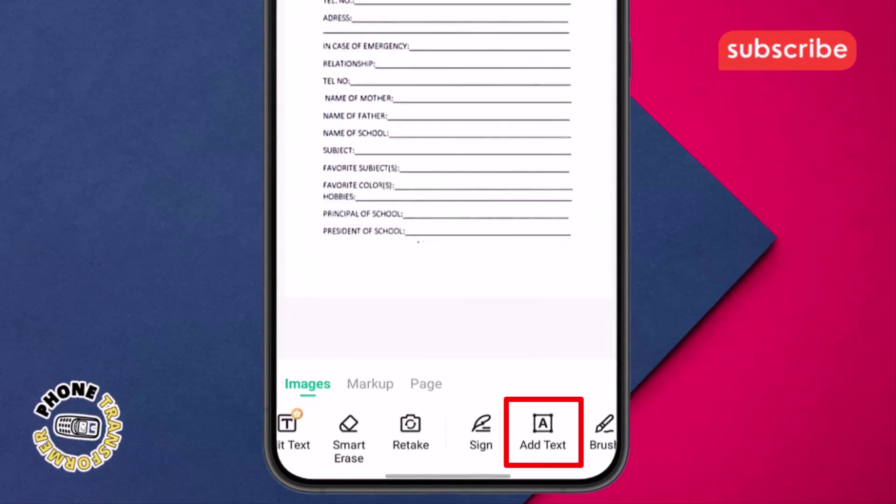
# - Add the text 'Robert' above the NAME line, apply it, and share via WhatsApp
pyautogui.click(510, 444)
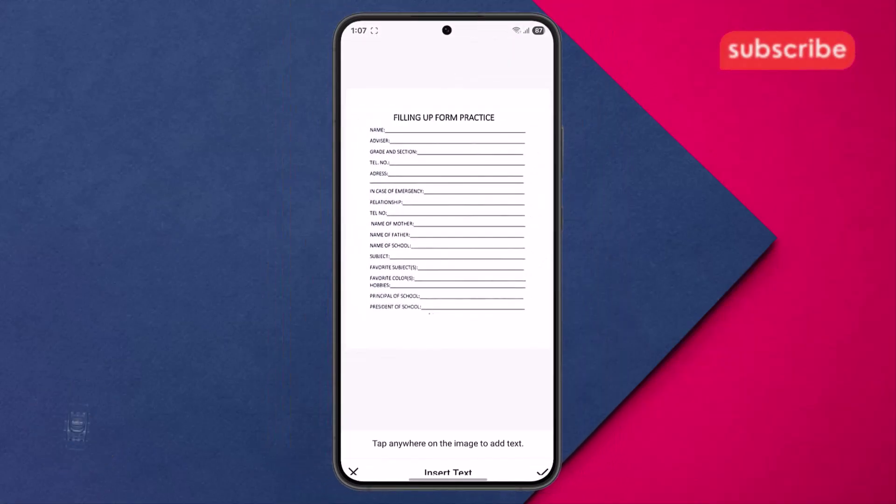
pyautogui.click(448, 130)
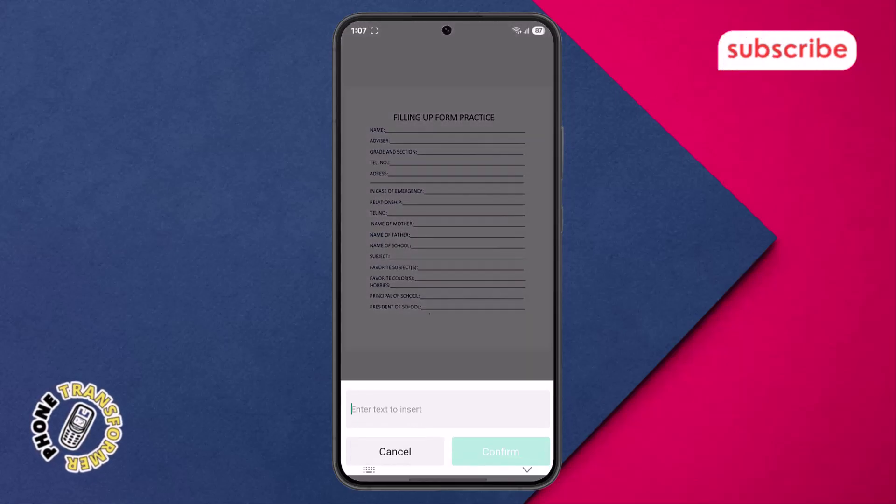
pyautogui.write('Robert')
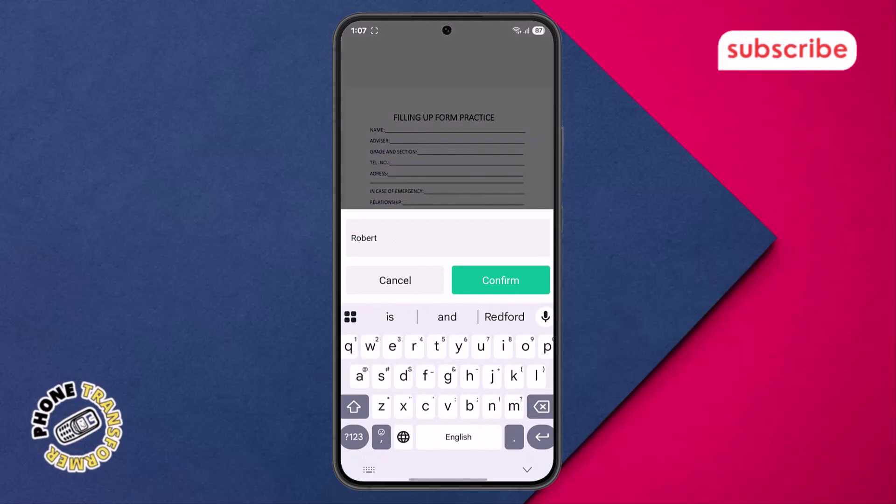
pyautogui.click(500, 279)
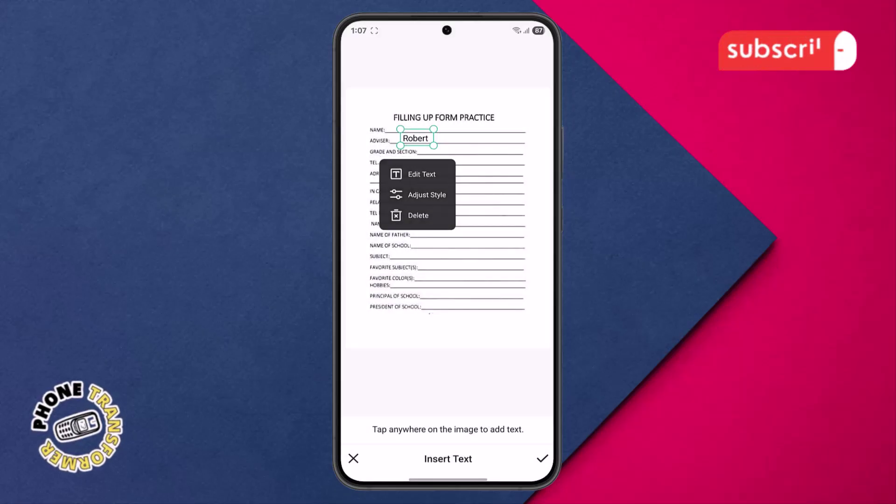
pyautogui.click(408, 127)
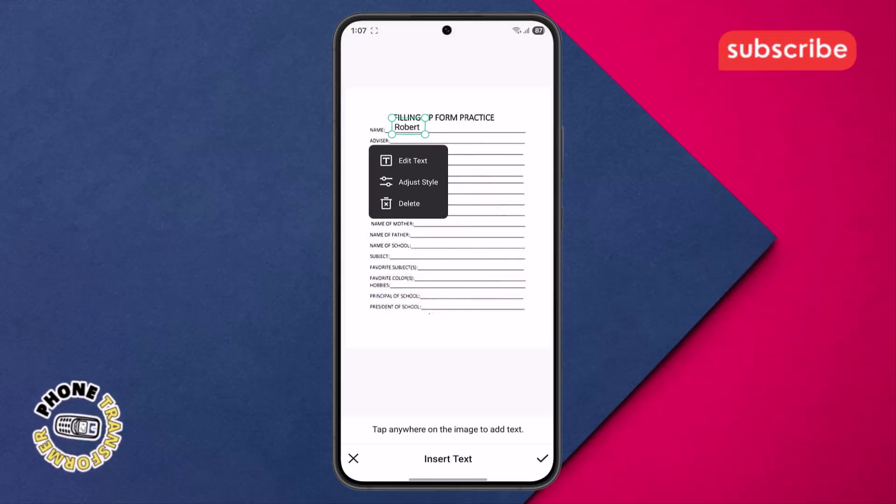
pyautogui.click(543, 459)
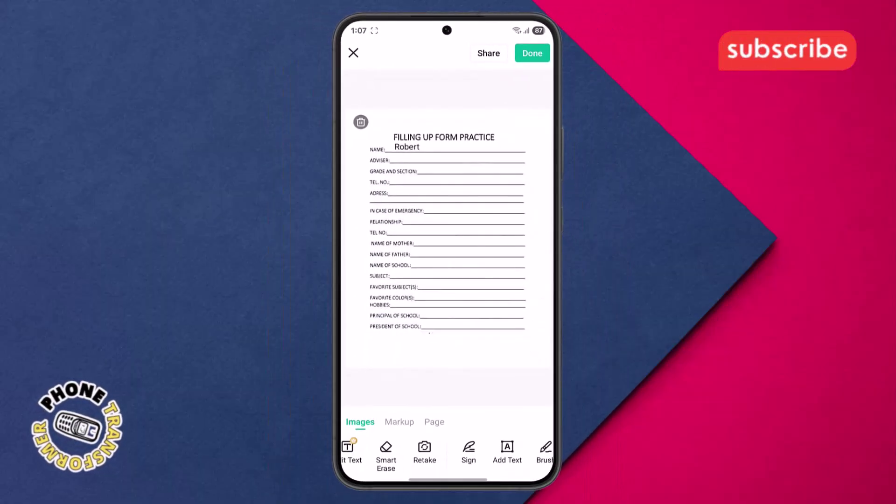
pyautogui.click(482, 54)
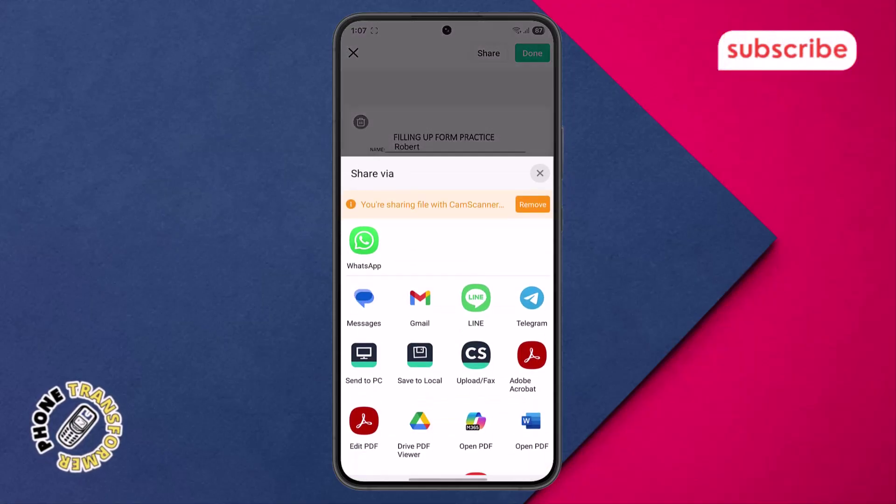
pyautogui.click(363, 240)
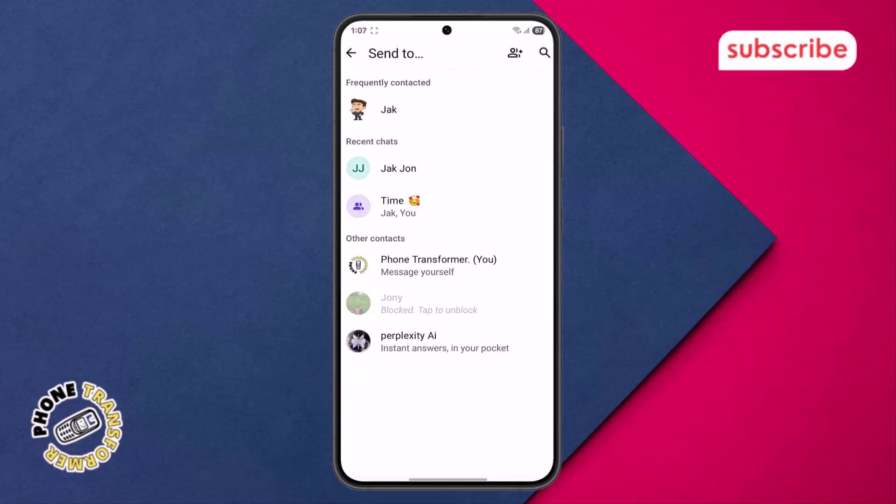
# - Send the edited form PDF to a recent WhatsApp chat
pyautogui.click(398, 168)
pyautogui.click(539, 456)
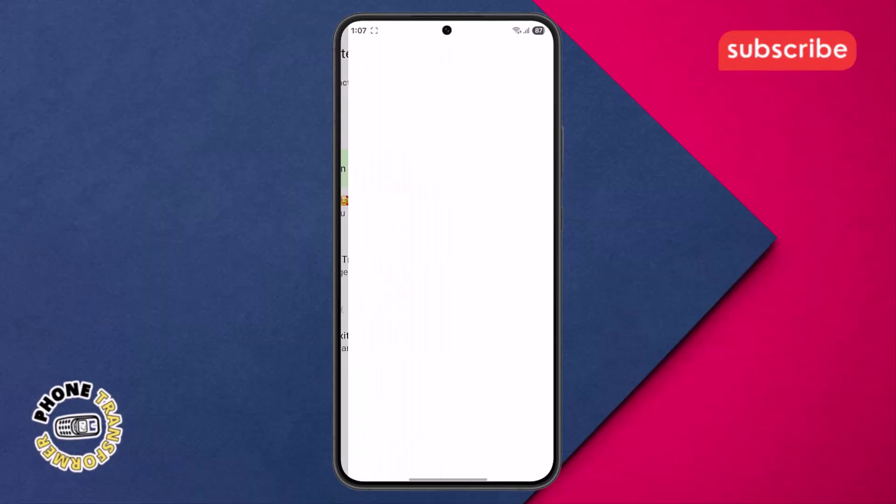